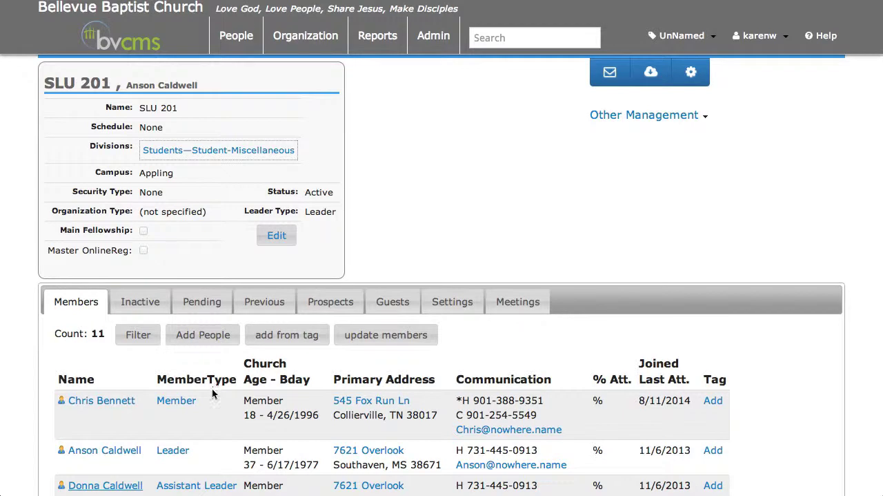
Step: Start a new transaction for the first listed member of SLU 201 with a payment of 250
left_click(176, 402)
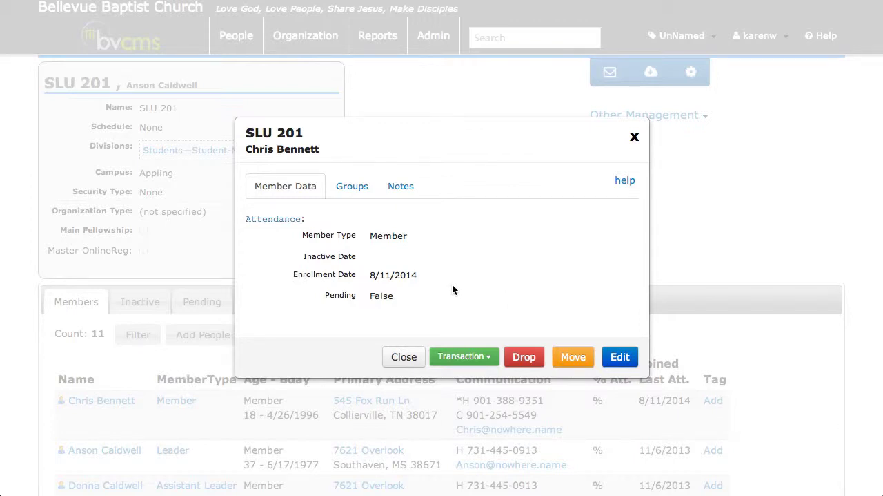
left_click(491, 358)
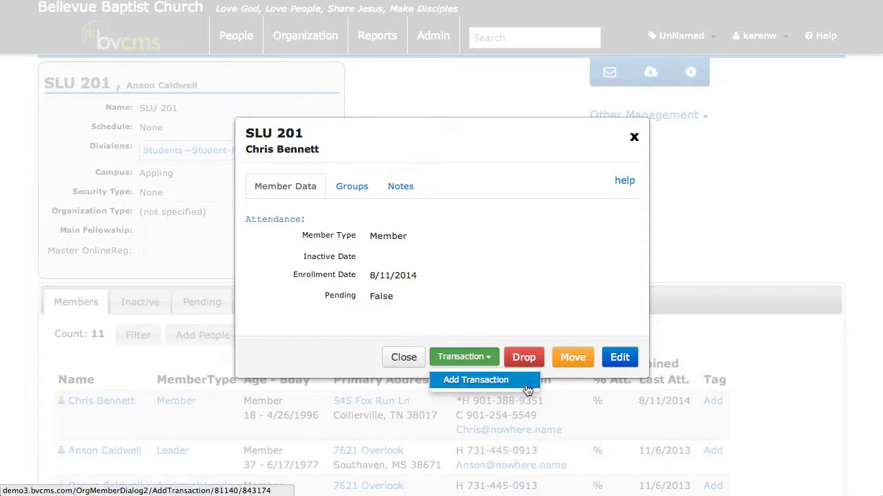
left_click(476, 379)
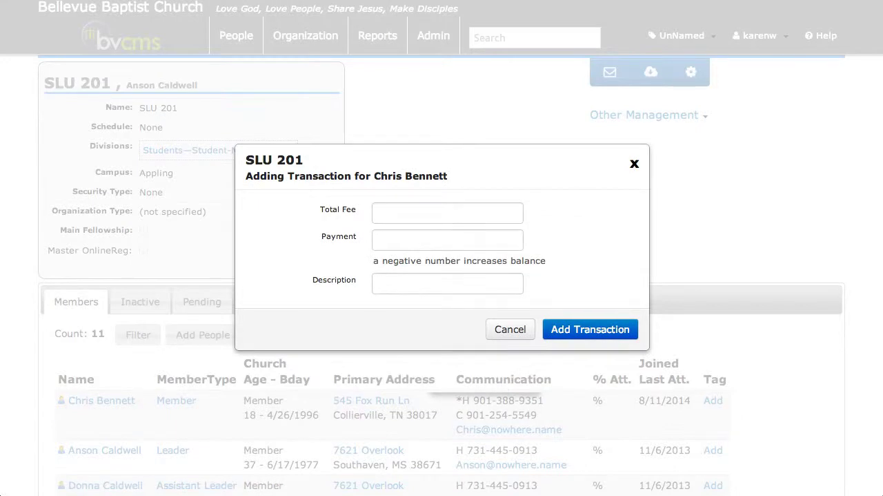
left_click(393, 237)
type("250")
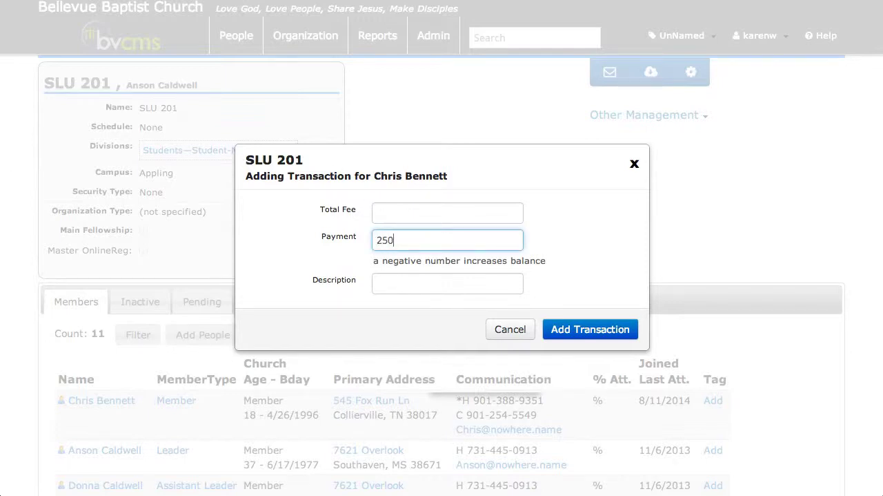
key("Tab")
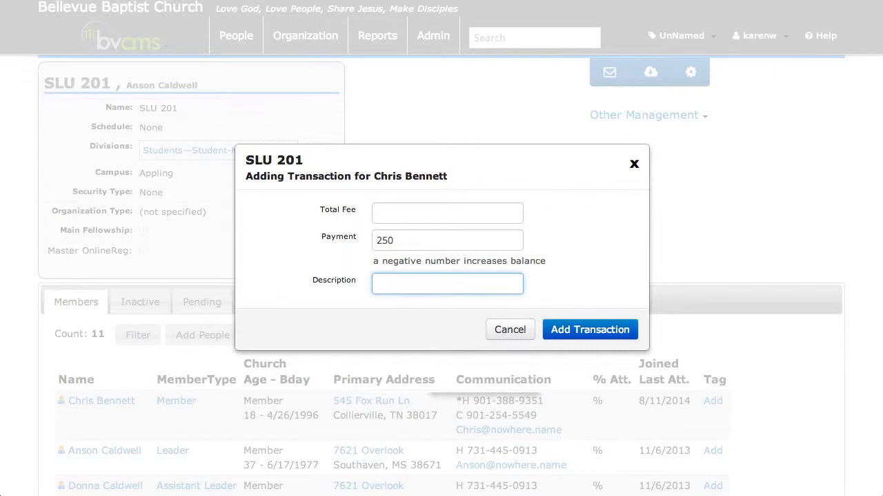
Step: Describe the transaction as "check #123-added manually" and submit it without a total fee
type("check #123-added manually")
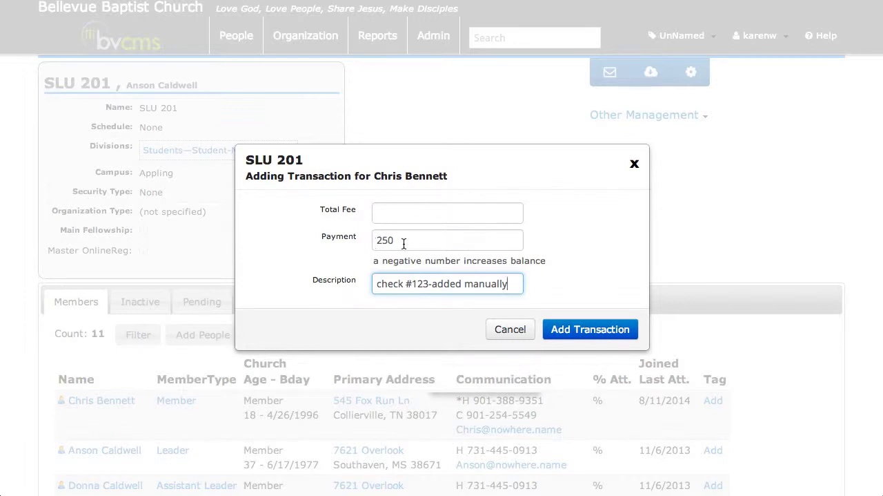
left_click(601, 330)
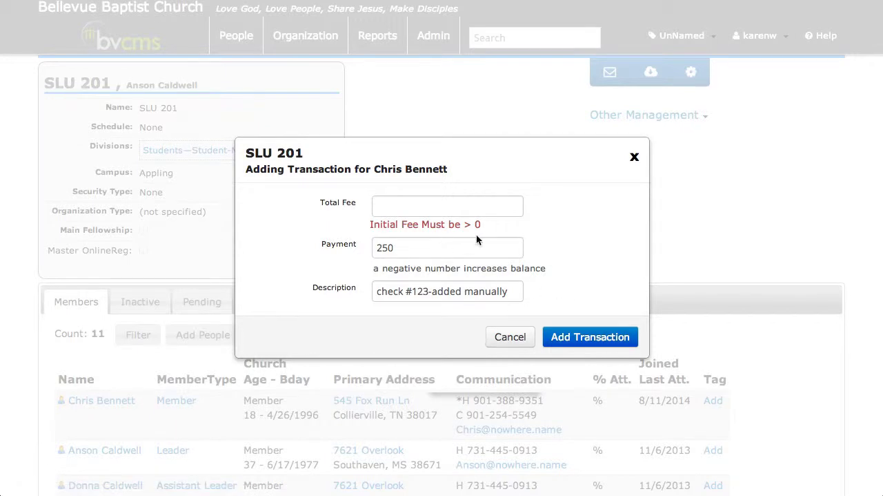
Step: Set the transaction's total fee to 1400, add the transaction and continue to the member's enrollment details
left_click(406, 204)
type("1")
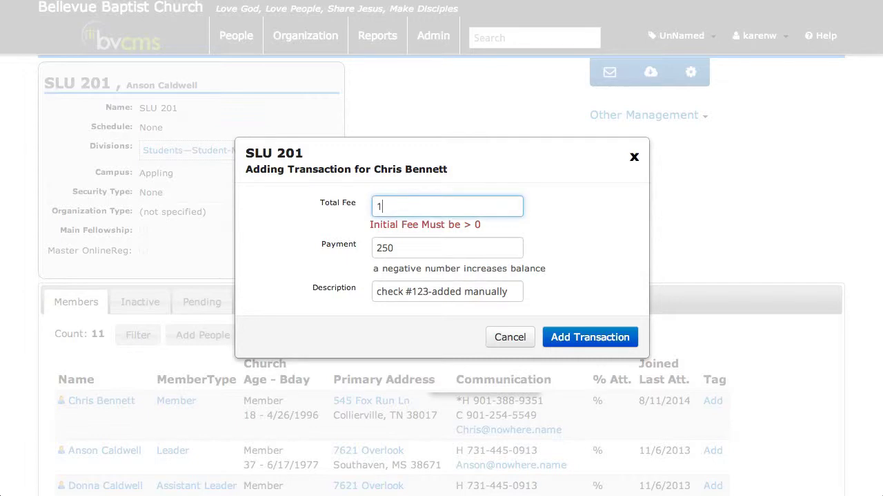
type("400")
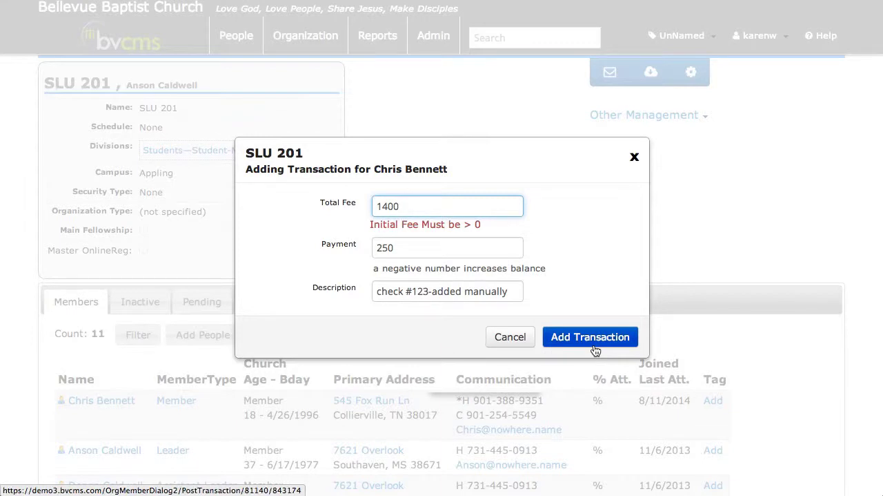
left_click(419, 269)
triple_click(418, 269)
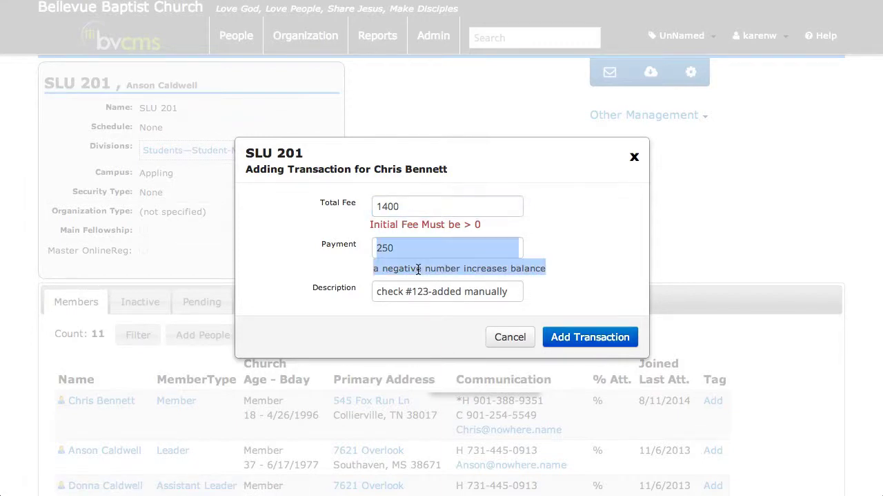
left_click(419, 269)
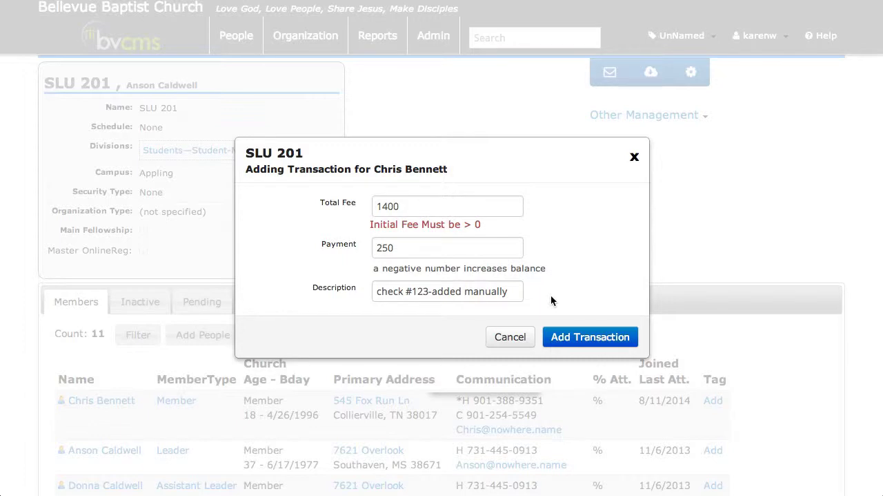
left_click(577, 338)
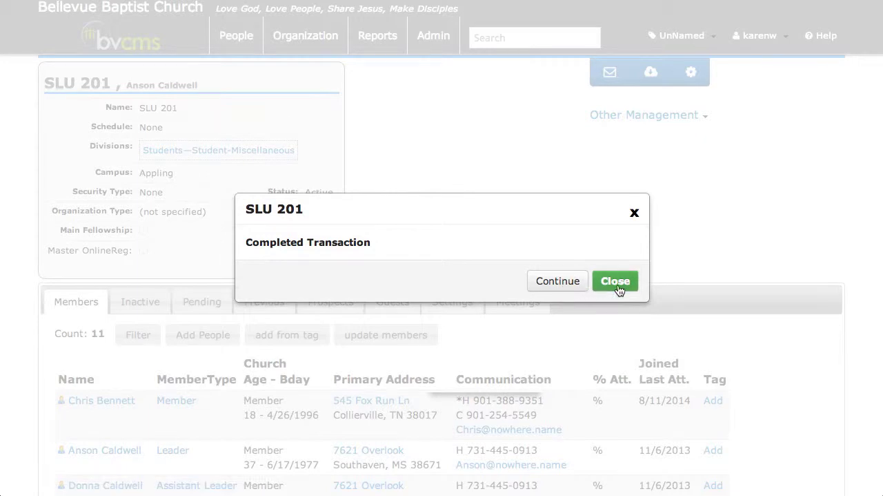
left_click(552, 281)
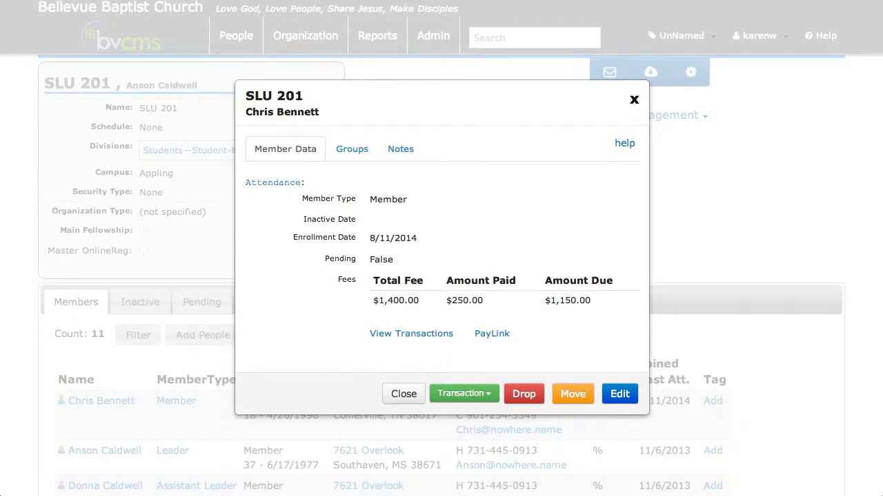
Step: Open the member's PayLink to examine the amount to pay on the payment form, and return to the enrollment details
left_click(503, 335)
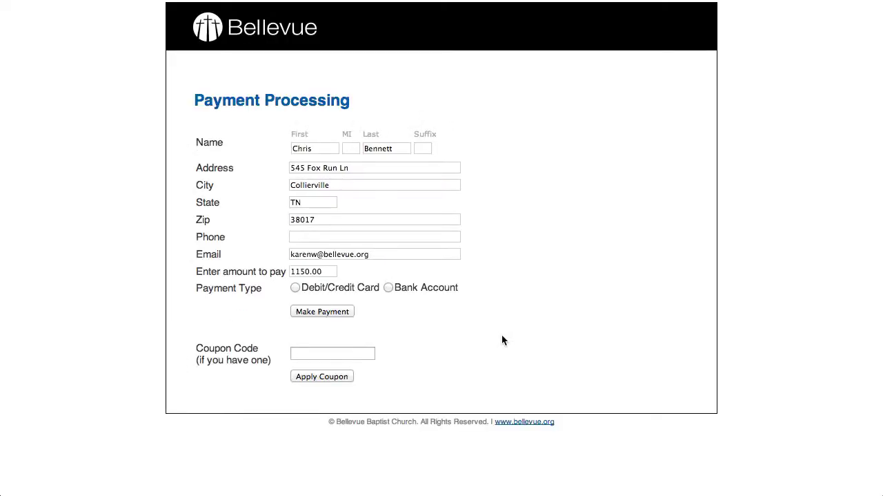
double_click(298, 271)
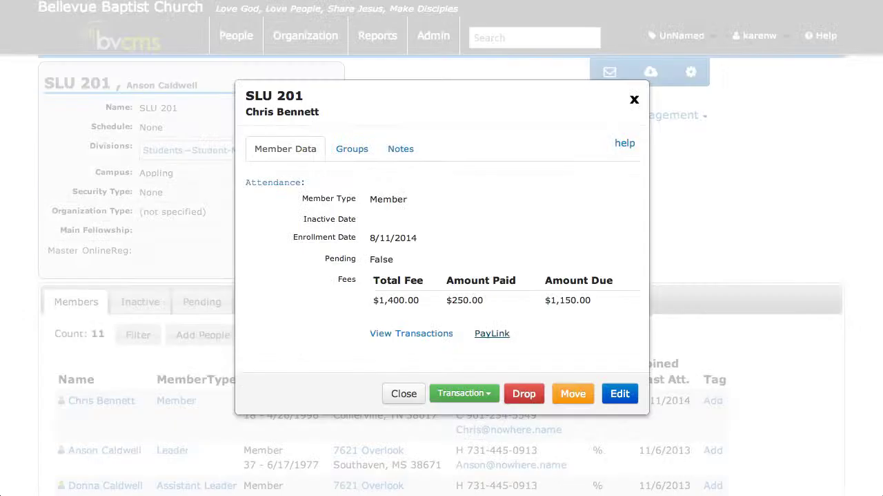
left_click(490, 334)
Step: Start a fee adjustment for the member with a positive adjustment amount of 200
left_click(491, 393)
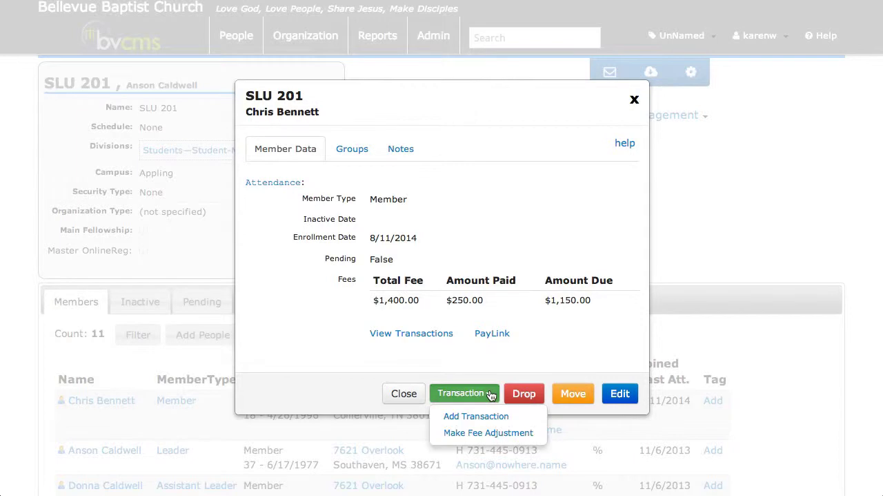
left_click(529, 433)
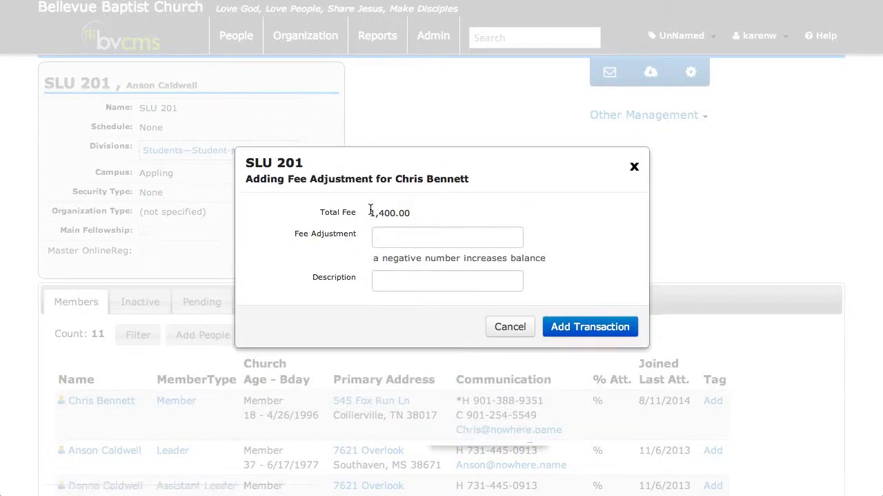
left_click_drag(370, 212, 415, 213)
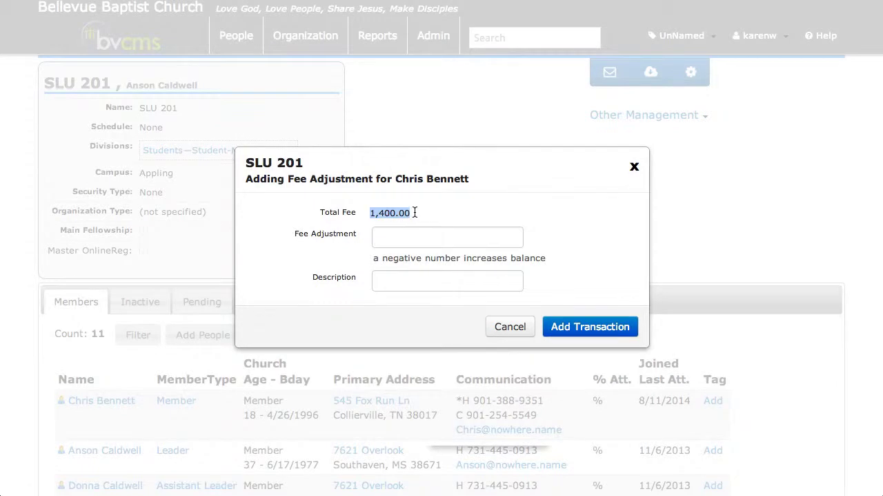
left_click(402, 238)
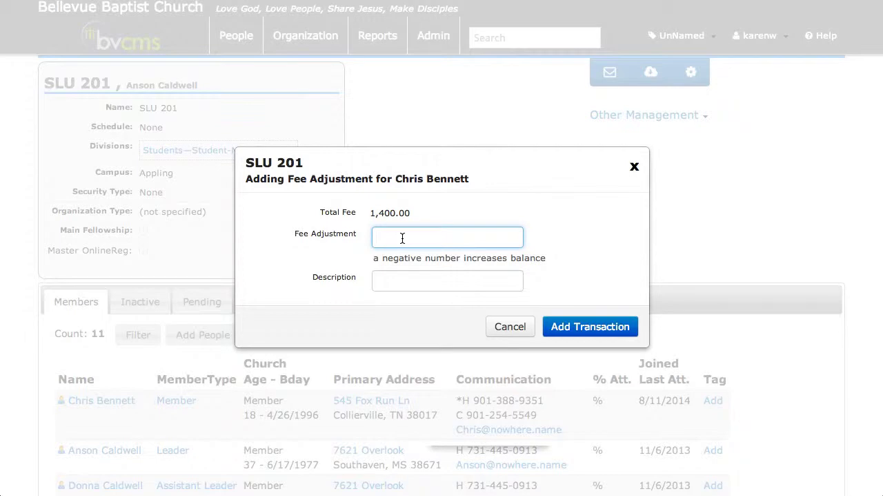
type("200")
left_click(374, 237)
type("-")
left_click(377, 237)
key("Delete")
Step: Describe the fee adjustment as "scholarship", add it and continue to the member's enrollment details
left_click(398, 284)
type("sche")
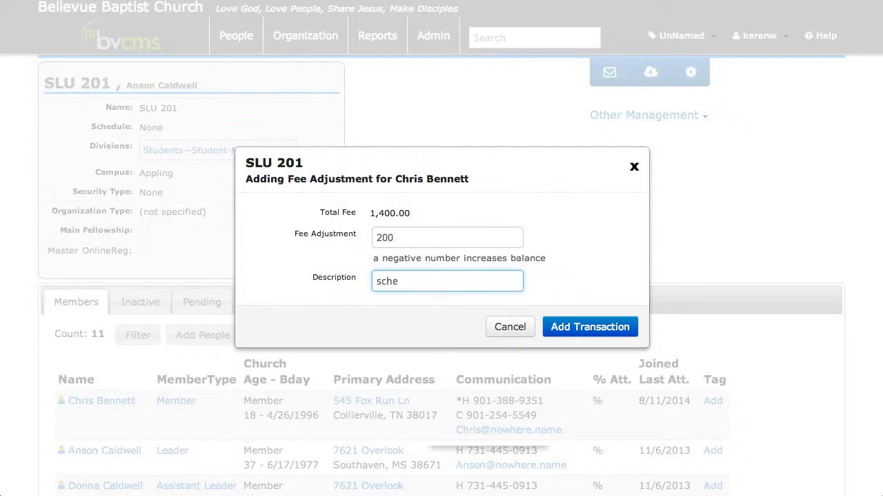
key("BackSpace")
type("olarship")
left_click(577, 336)
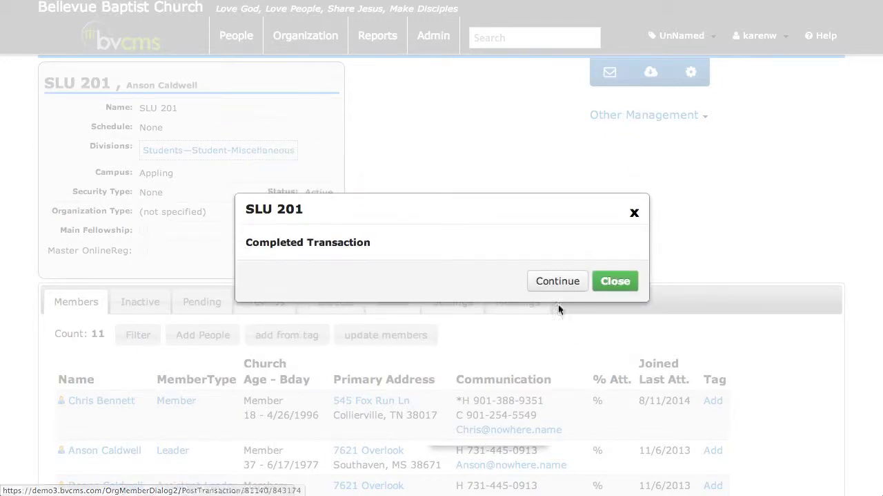
left_click(556, 283)
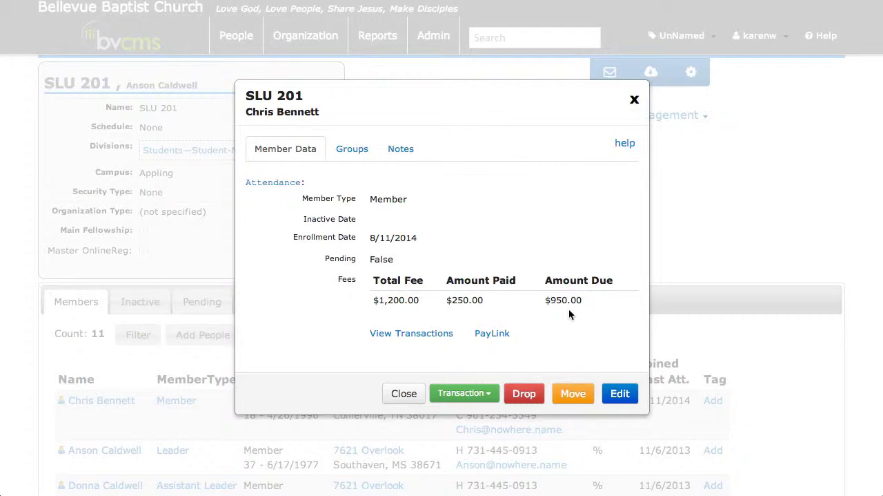
Step: View the member's transactions and examine the amounts and balances of the initial transaction and the adjustment
left_click(405, 334)
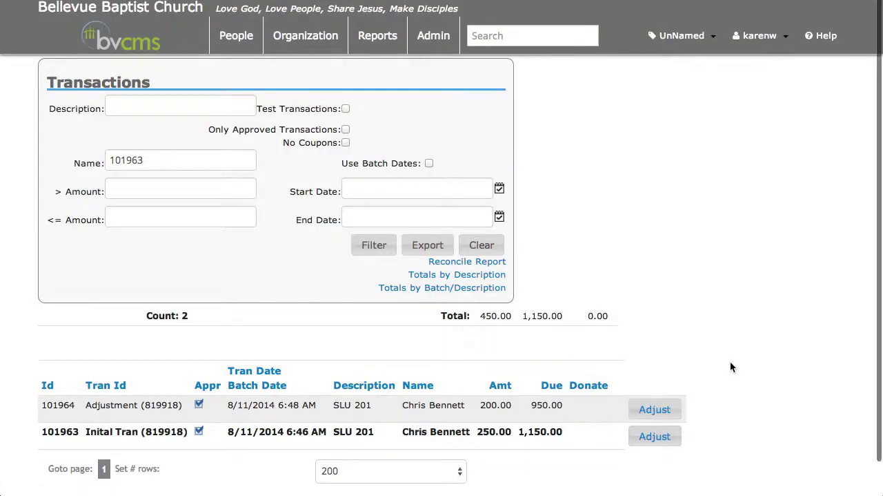
scroll(732, 366, "down", 1)
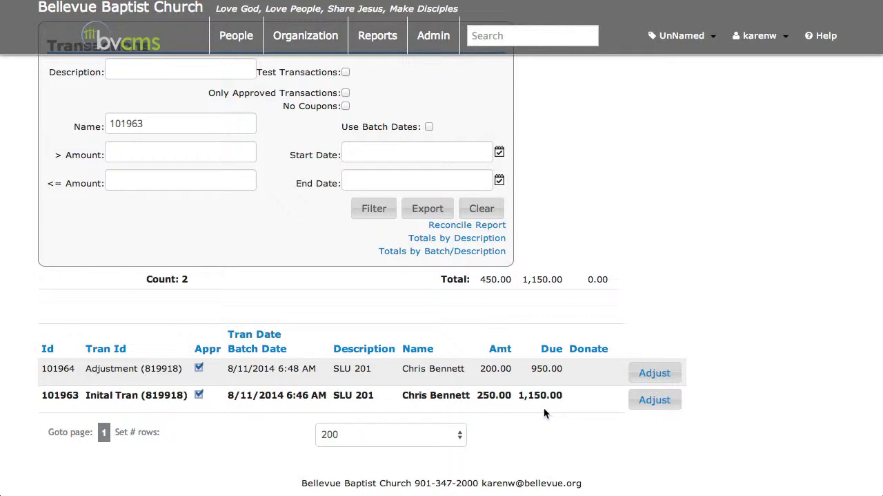
mouse_move(52, 402)
mouse_move(51, 379)
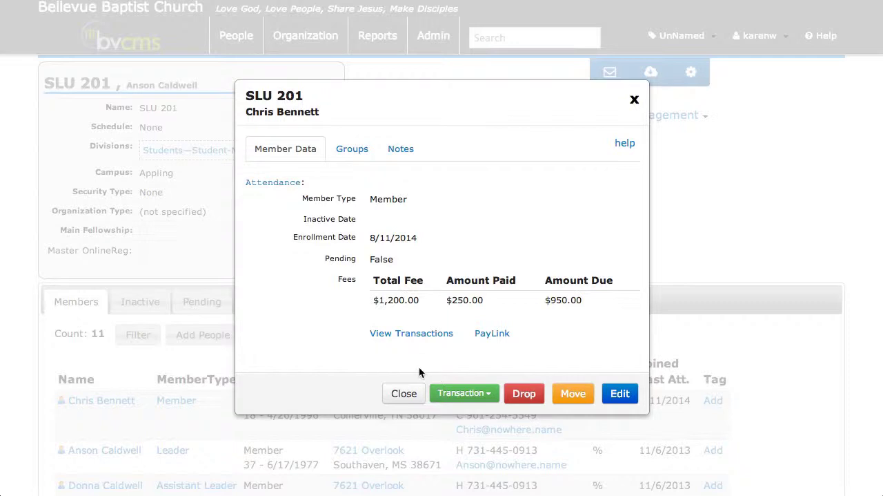
left_click(491, 397)
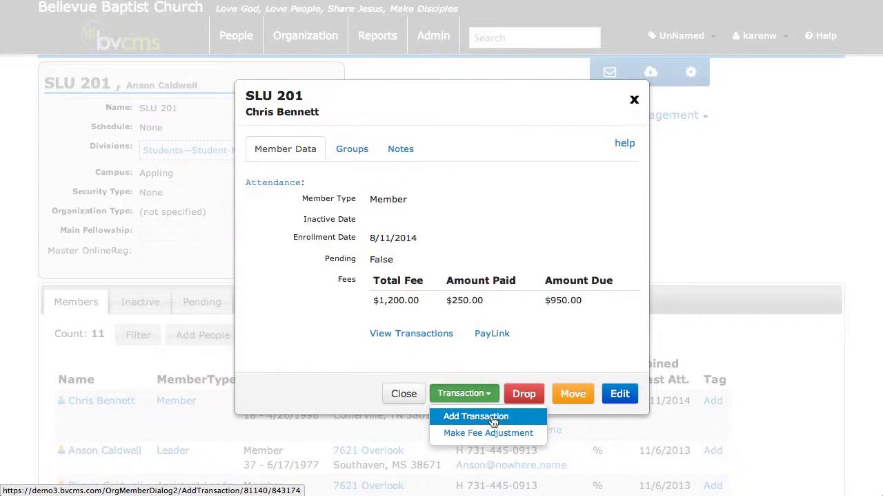
left_click(319, 388)
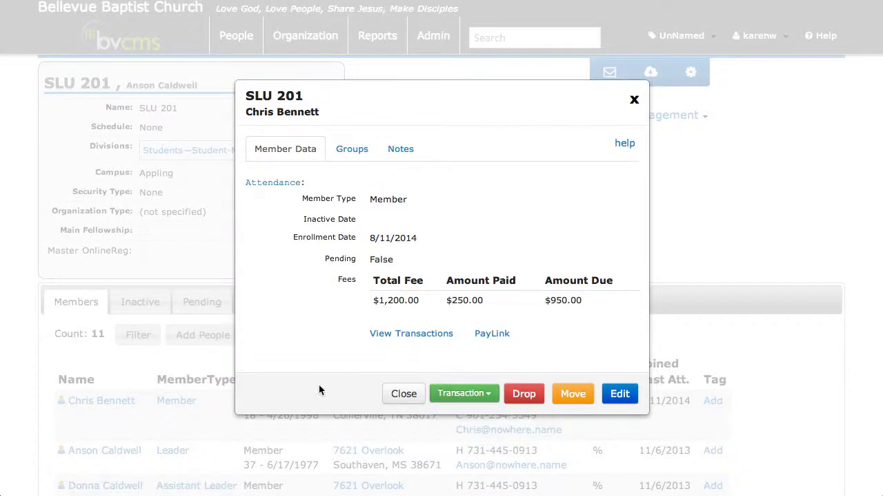